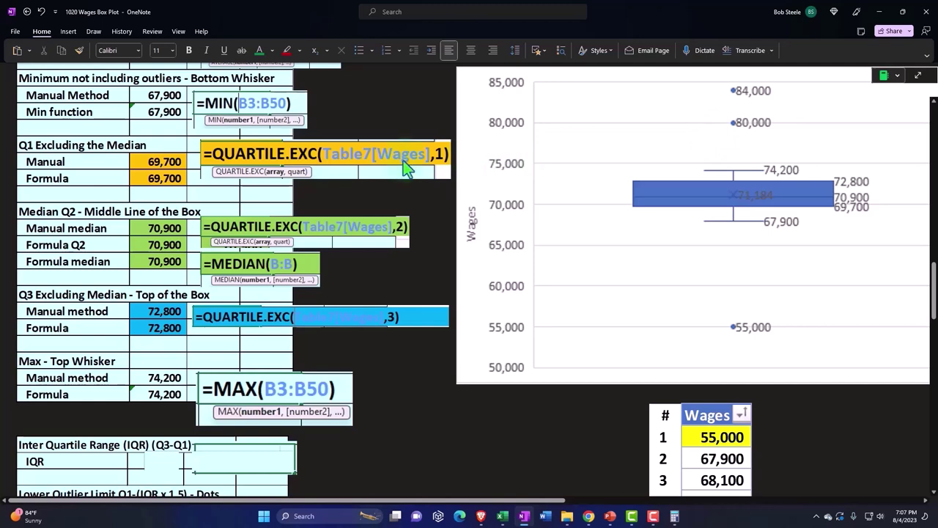
- Reveal the IQR value 3,100 and its formula =E19-E10 on the page
scroll(407, 167, "down", 3)
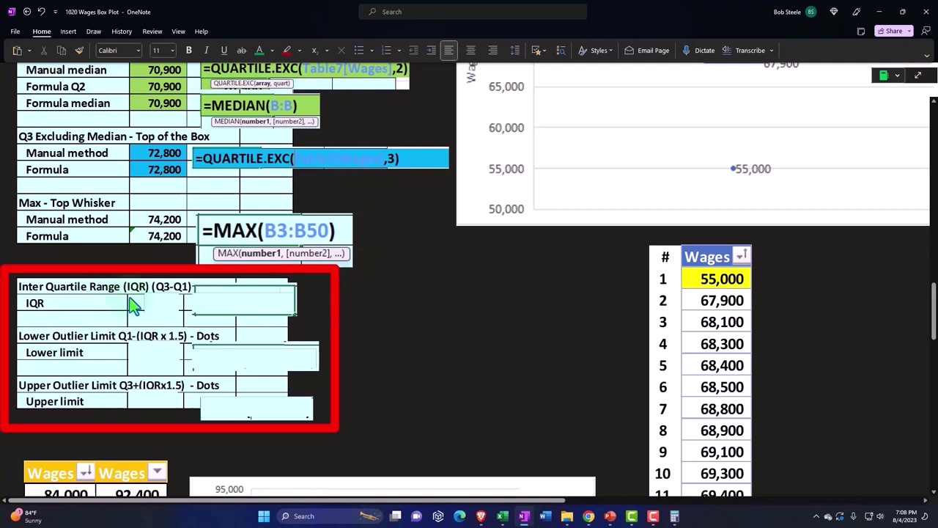
left_click(168, 313)
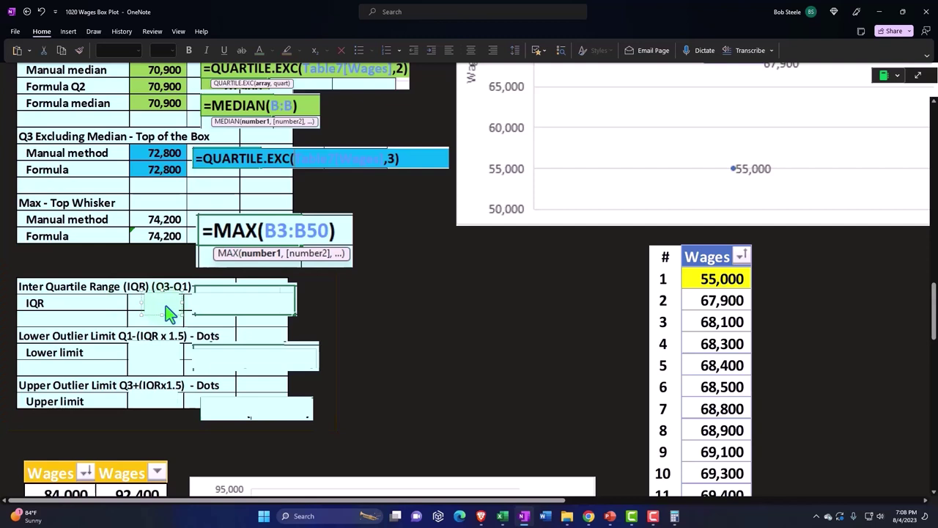
left_click(197, 309)
left_click(218, 310)
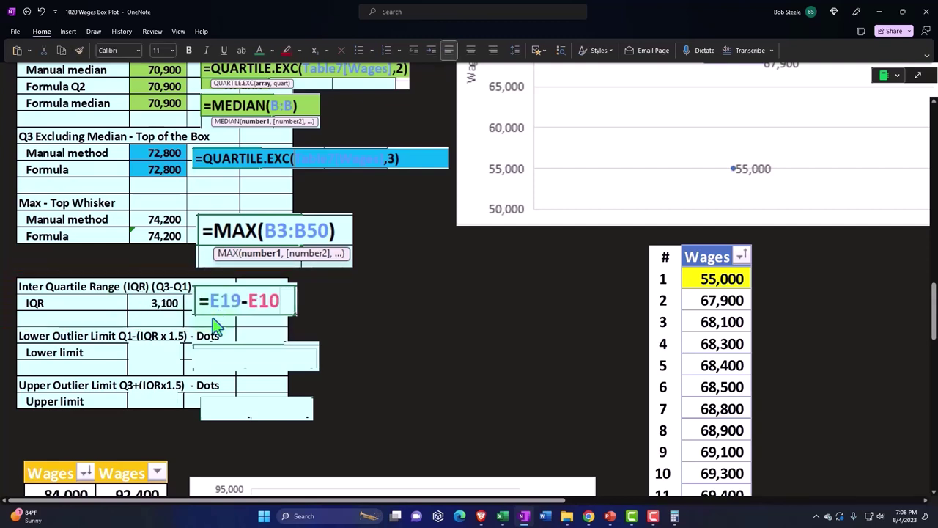
- Verify in Calculator that 72,800 minus 69,700 equals 3,100
left_click(927, 200)
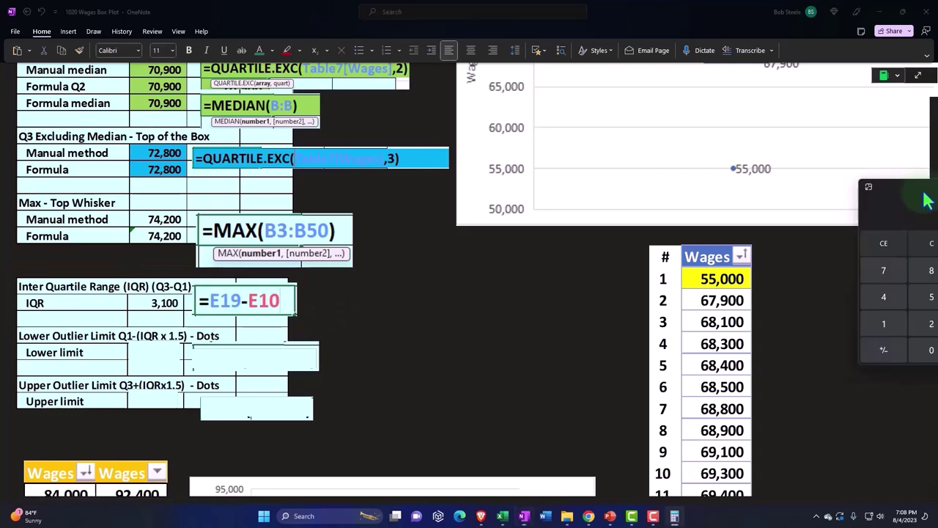
left_click_drag(927, 200, 498, 229)
scroll(739, 174, "up", 2)
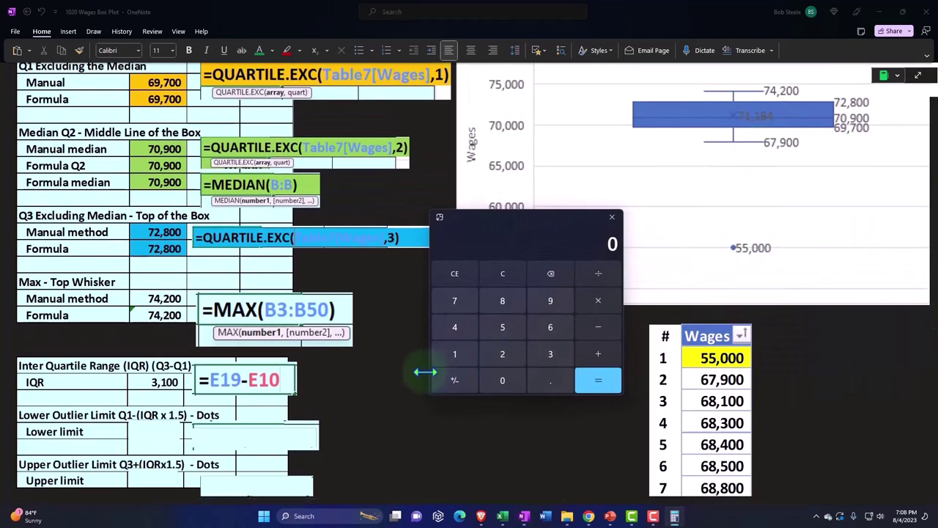
scroll(400, 366, "up", 2)
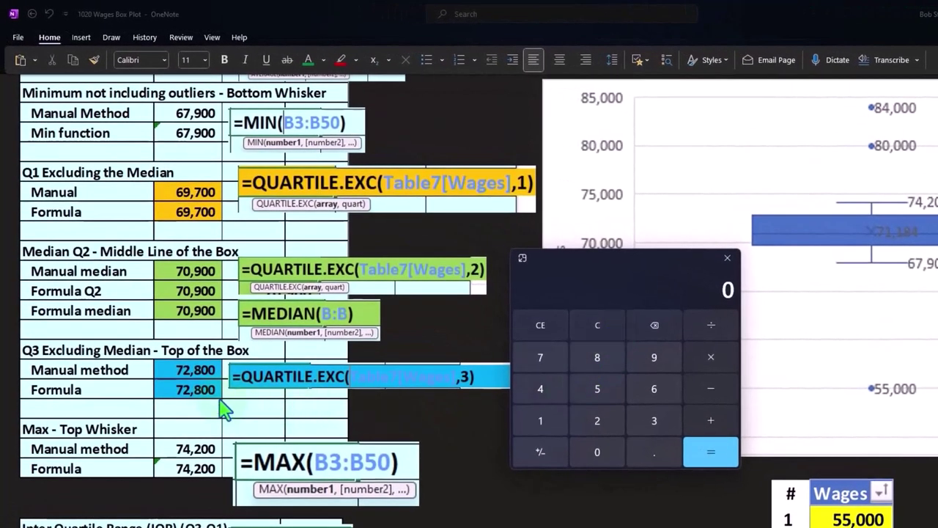
type("2800")
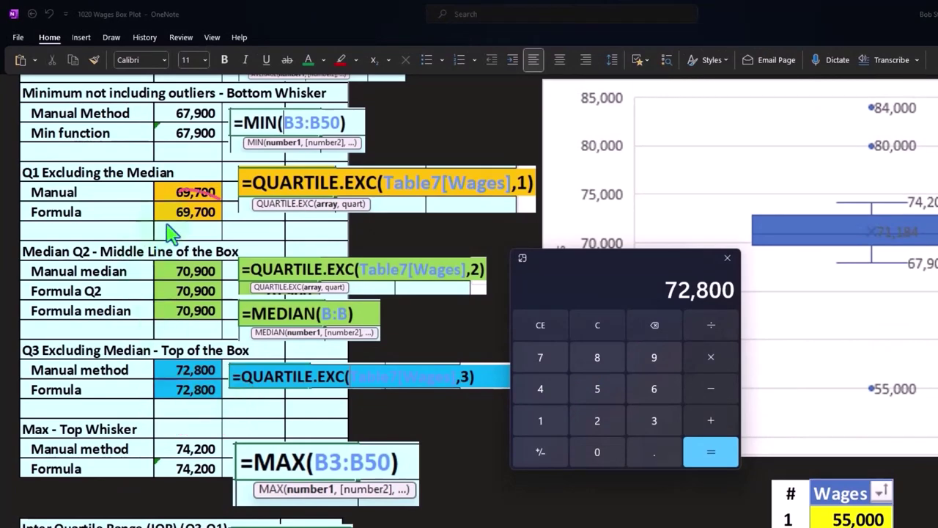
type("-69700")
key("Return")
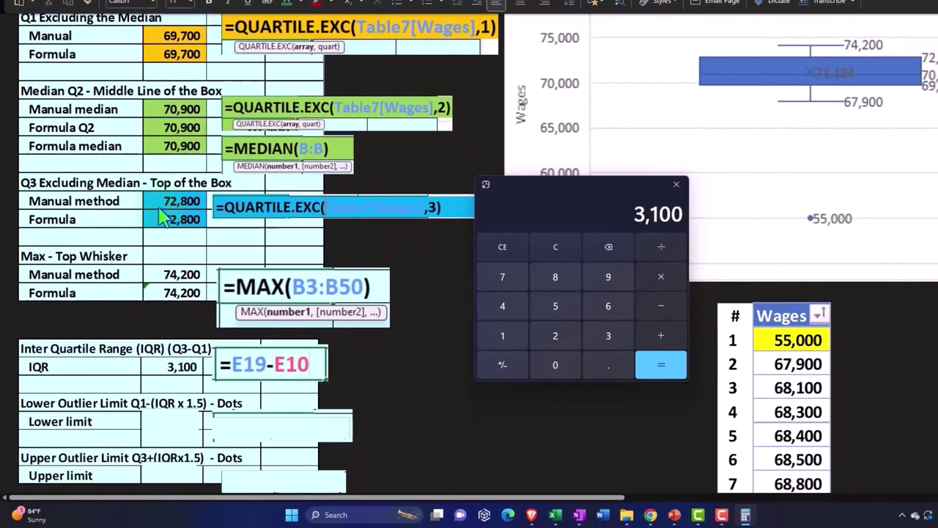
scroll(163, 216, "down", 2)
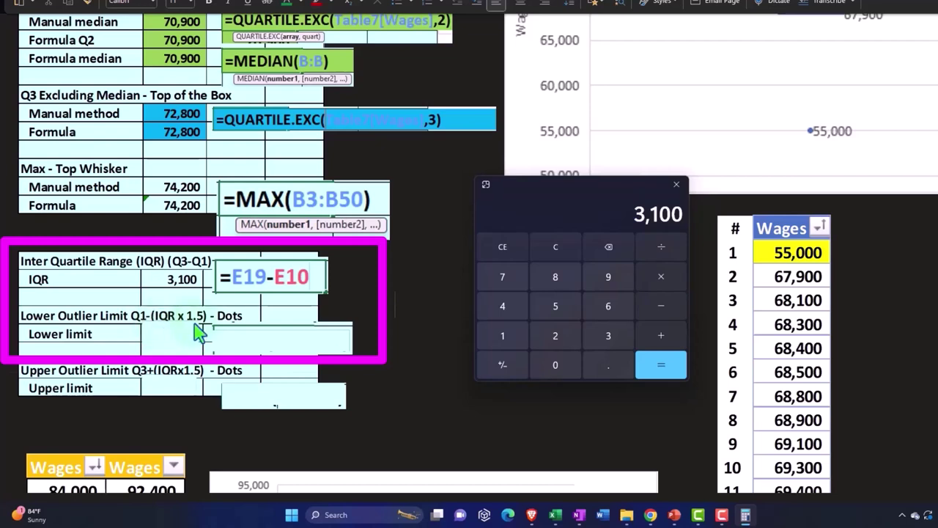
- Reveal the lower outlier limit 65,050 and its formula =E10-(E27*1.5)
left_click(189, 346)
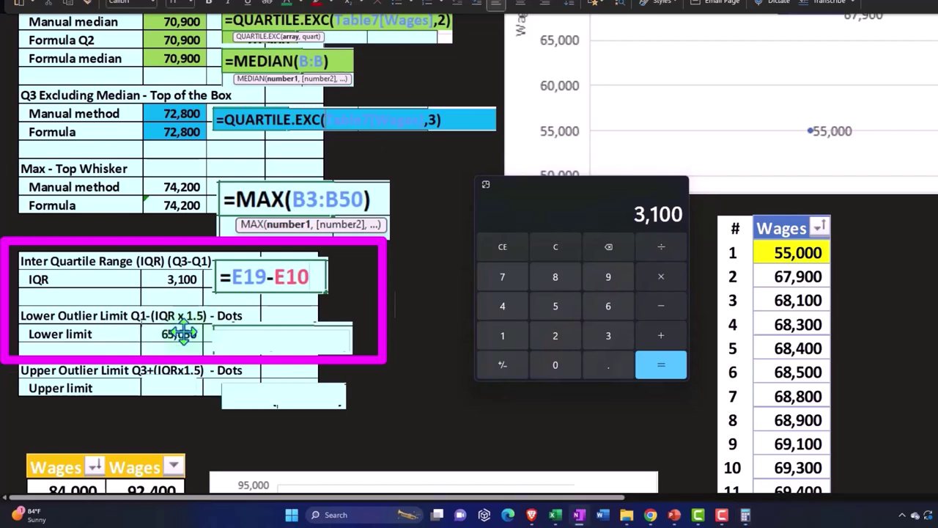
left_click(235, 337)
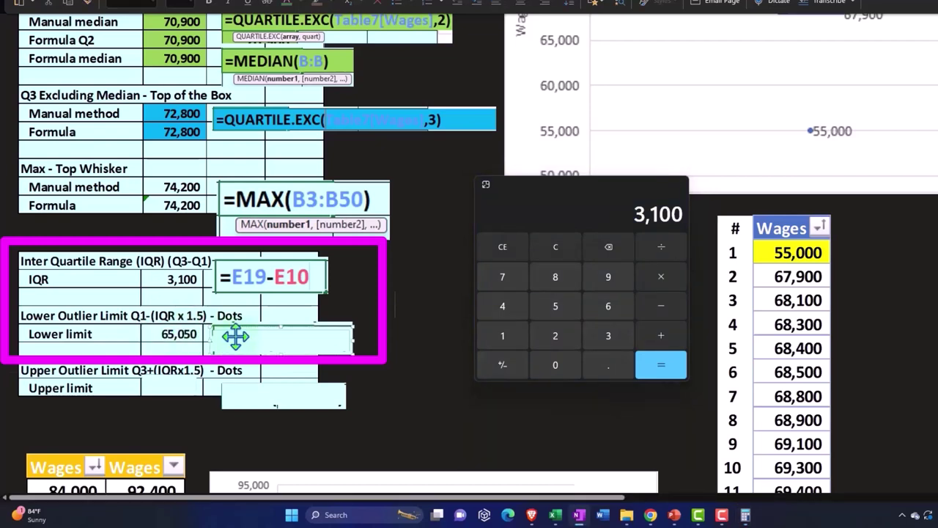
type("=E10-(E27*1.5)")
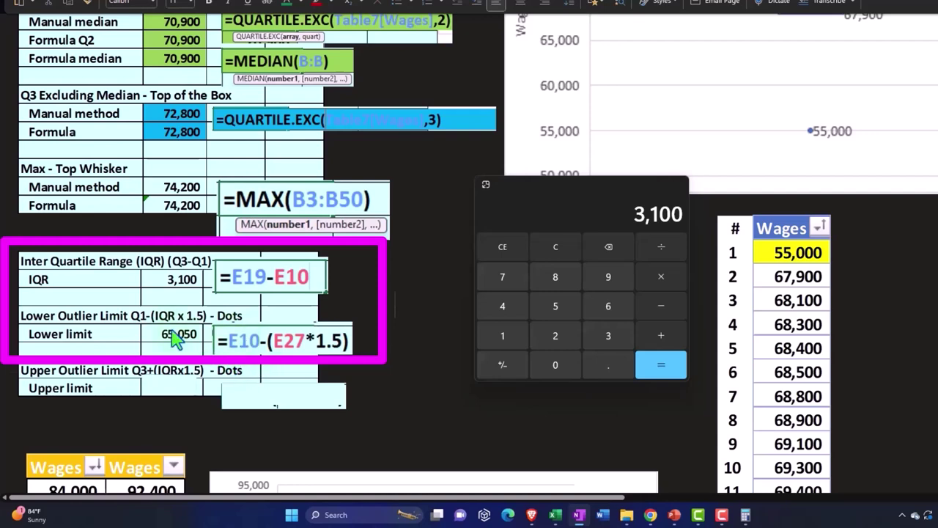
scroll(249, 325, "up", 5)
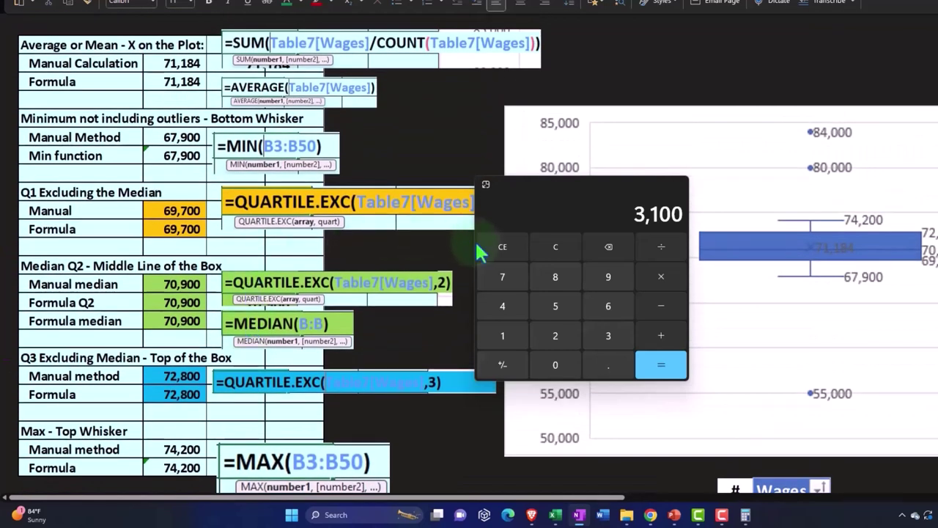
- In Calculator, compute 3100*1.5 = 4,650, then subtract 69,700 to get -65,050, and move Calculator aside
left_click(552, 249)
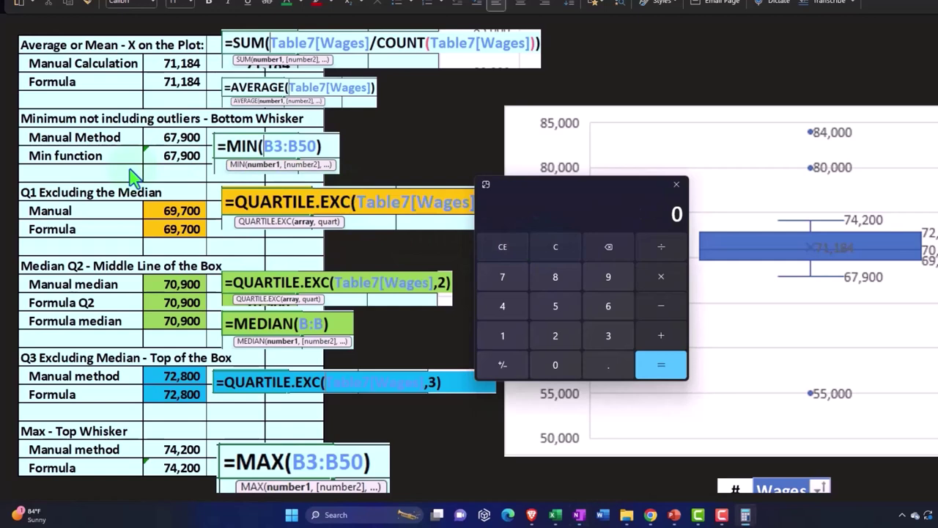
scroll(216, 266, "down", 5)
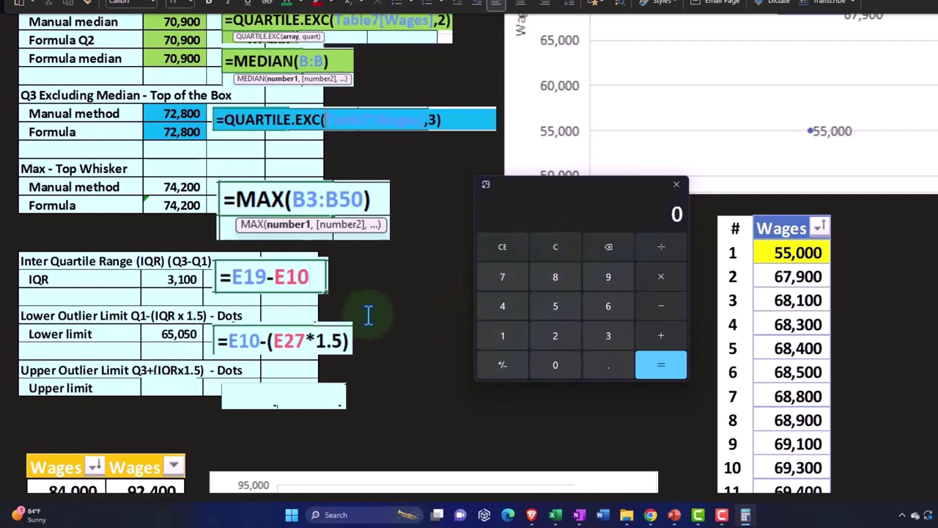
type("3100")
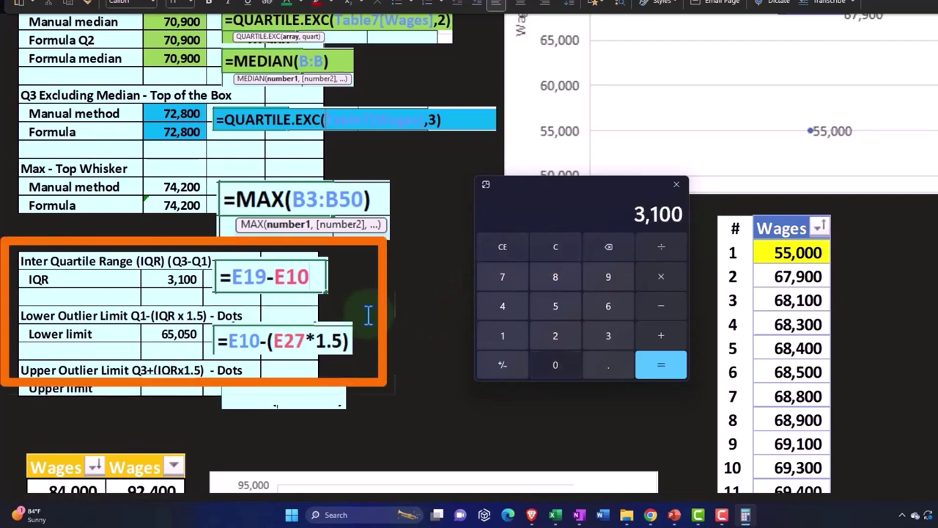
type("*1.5")
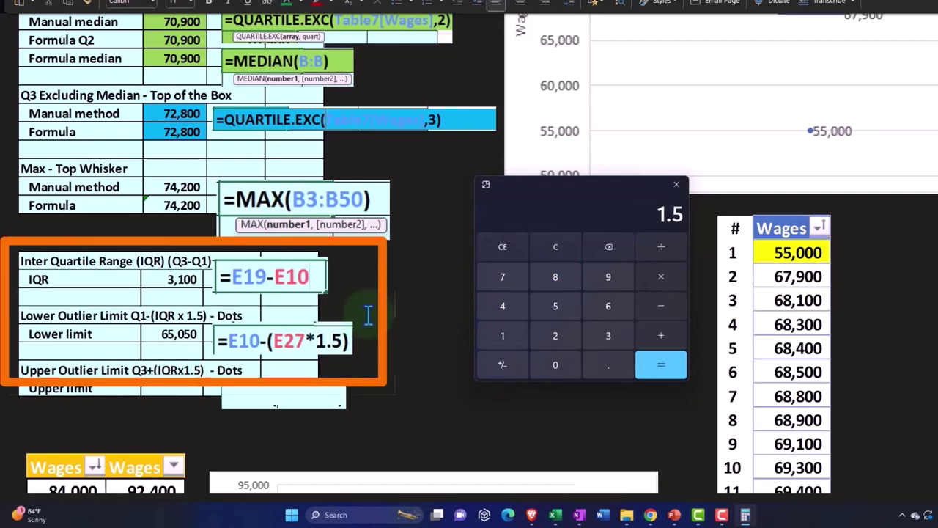
key("Return")
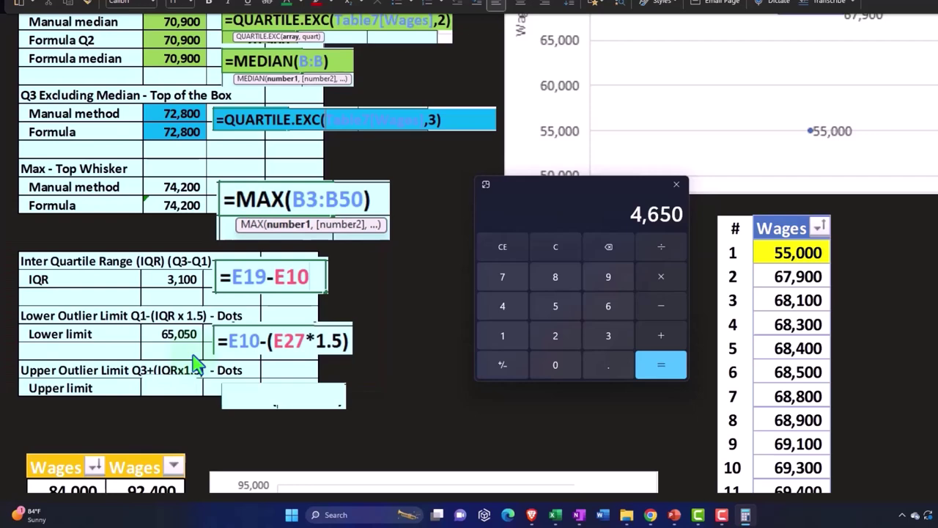
scroll(196, 361, "up", 6)
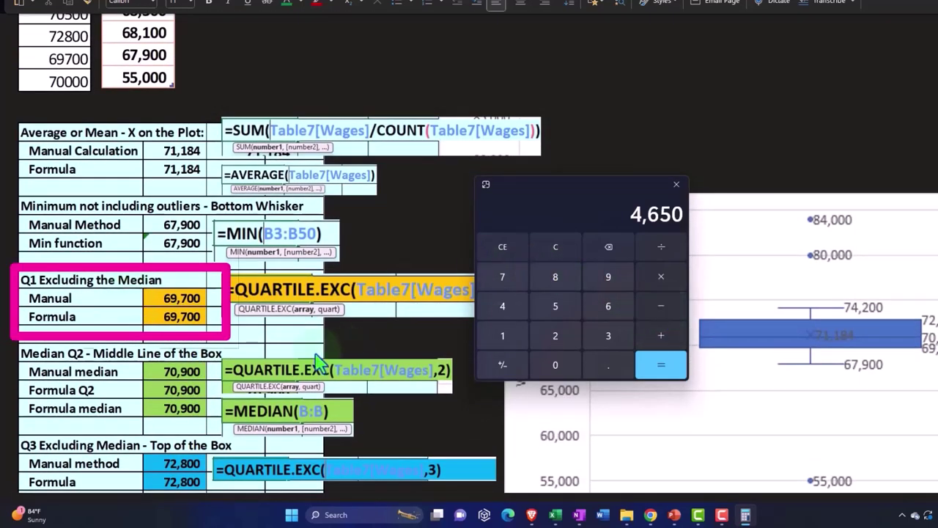
type("-69700")
key("Return")
scroll(317, 361, "down", 7)
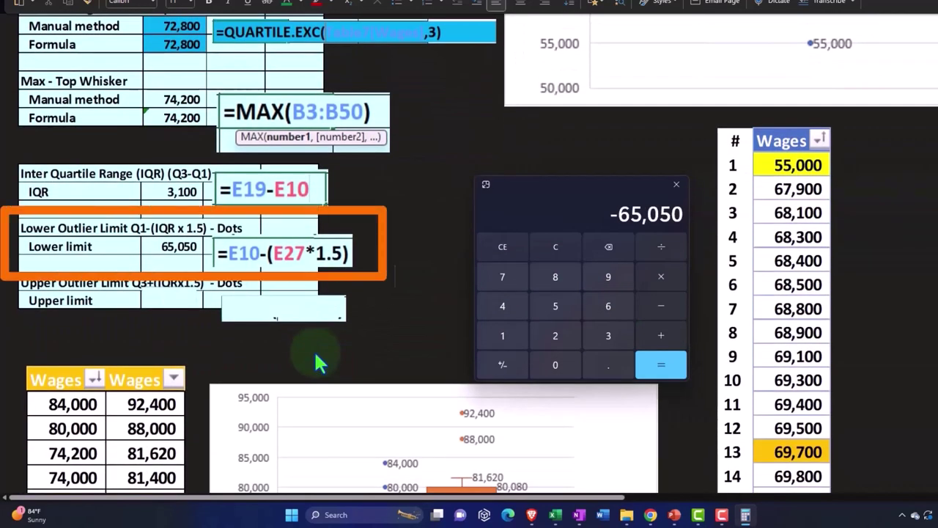
scroll(314, 349, "up", 2)
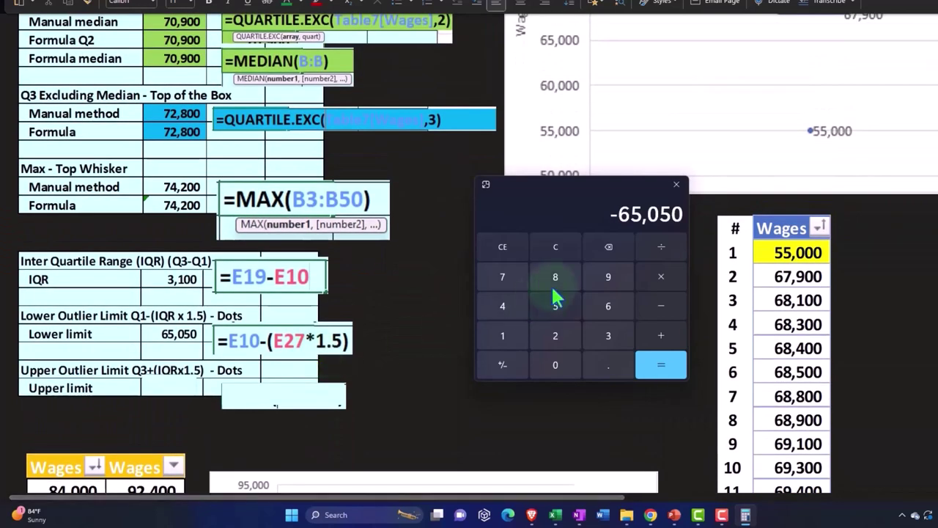
mouse_move(562, 189)
left_mouse_down()
mouse_move(662, 251)
mouse_move(850, 321)
mouse_move(836, 406)
left_mouse_up()
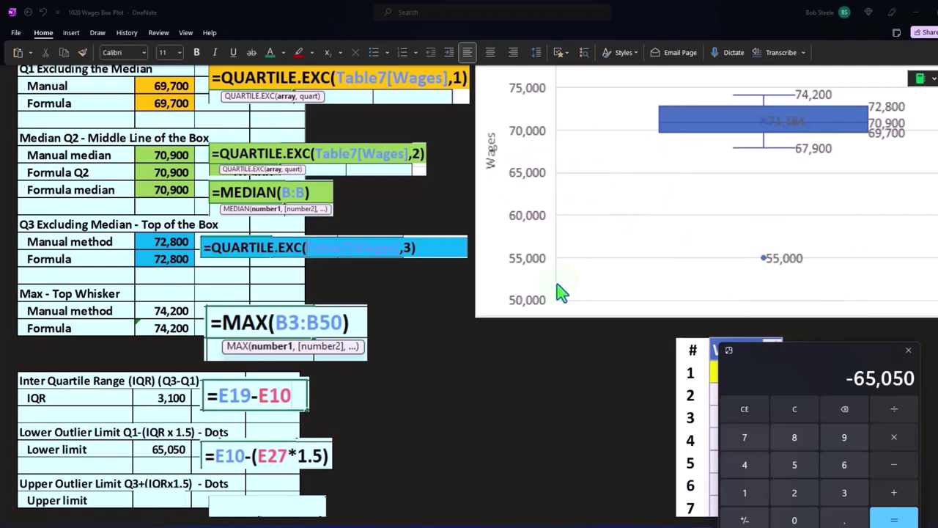
- Bring Calculator back and reveal the upper outlier limit value 77,450 on the page
scroll(557, 286, "down", 3)
left_click_drag(812, 352, 505, 199)
left_click(286, 345)
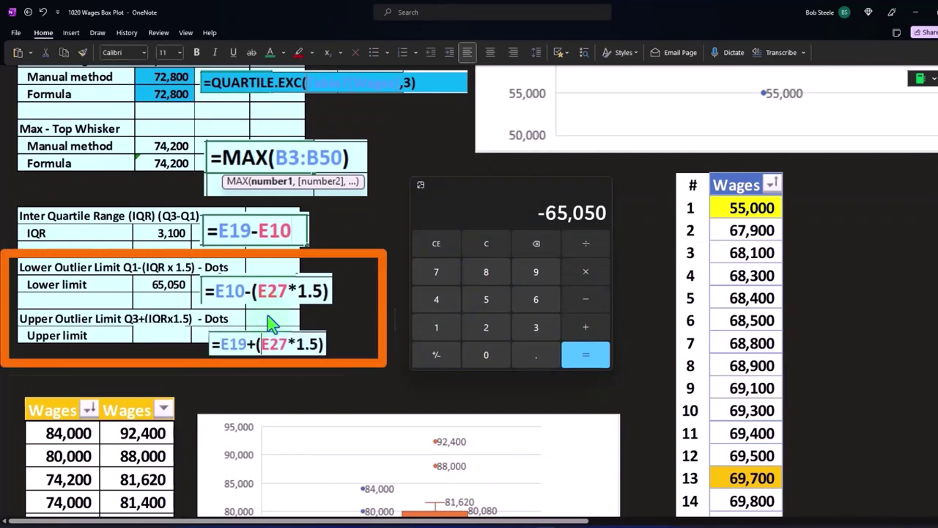
left_click(161, 343)
type("77,450")
- In Calculator, compute 1.5 times the 3,100 IQR and add 72,800 to confirm 77,450
left_click(486, 243)
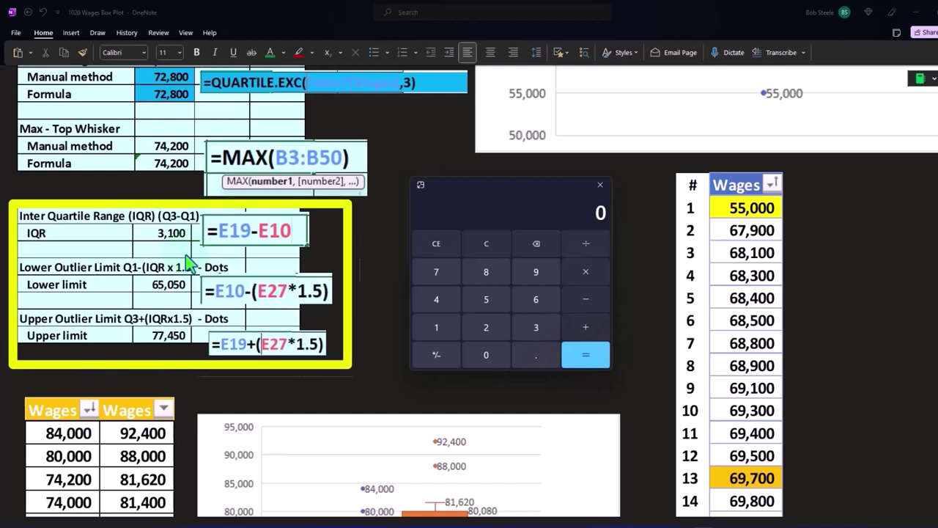
type("3100*1.5")
key("Return")
left_click(157, 336)
scroll(151, 338, "up", 8)
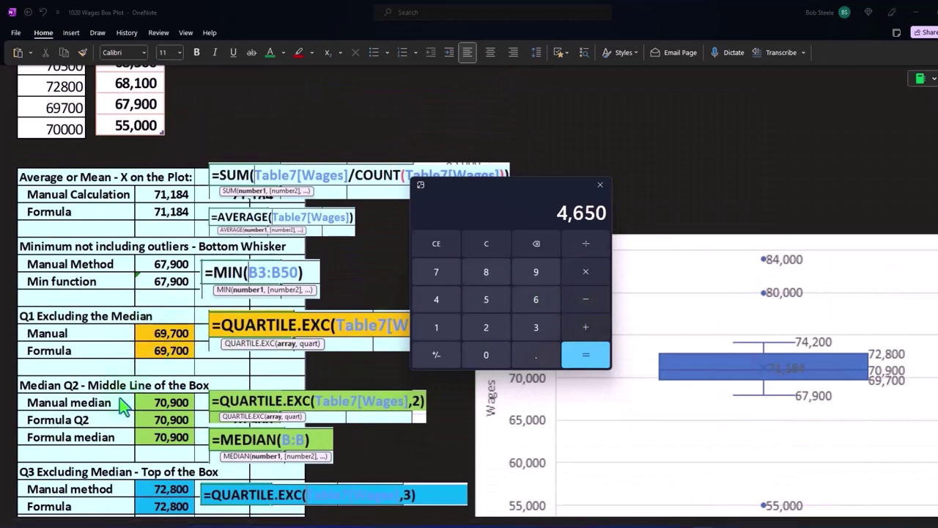
scroll(125, 403, "down", 3)
type("72800")
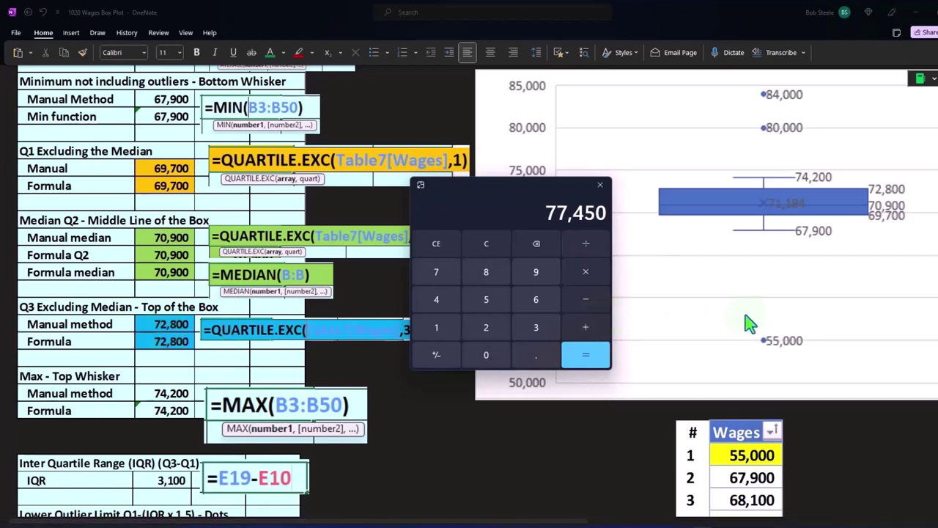
scroll(755, 325, "down", 4)
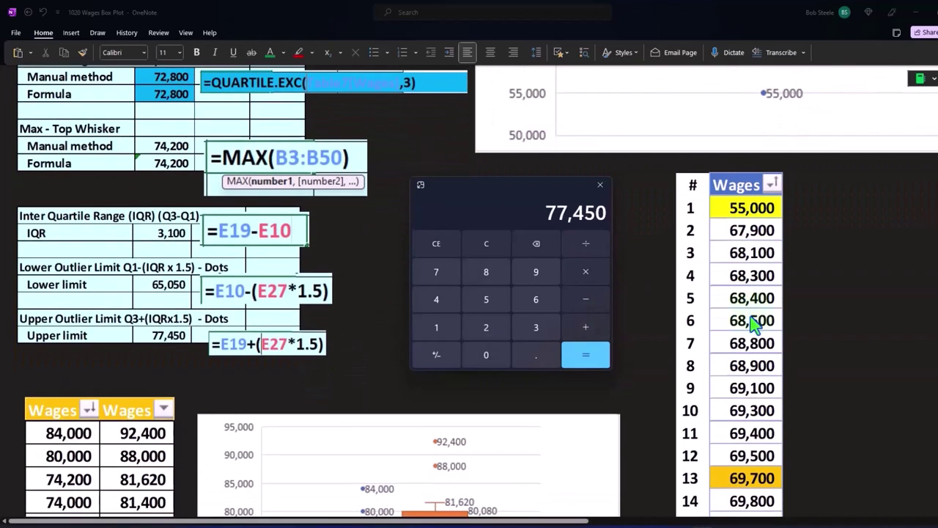
scroll(351, 354, "up", 4)
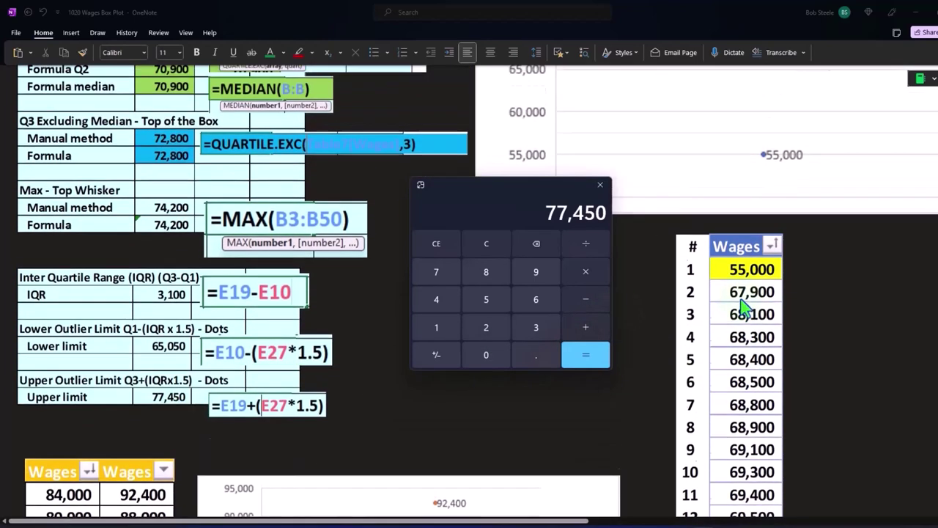
- Close Calculator after checking the bottom of the sorted wages list, leaving limits 65,050 and 77,450 visible
left_click_drag(494, 194, 375, 210)
mouse_move(587, 103)
left_mouse_down()
mouse_move(540, 182)
mouse_move(601, 103)
left_mouse_up()
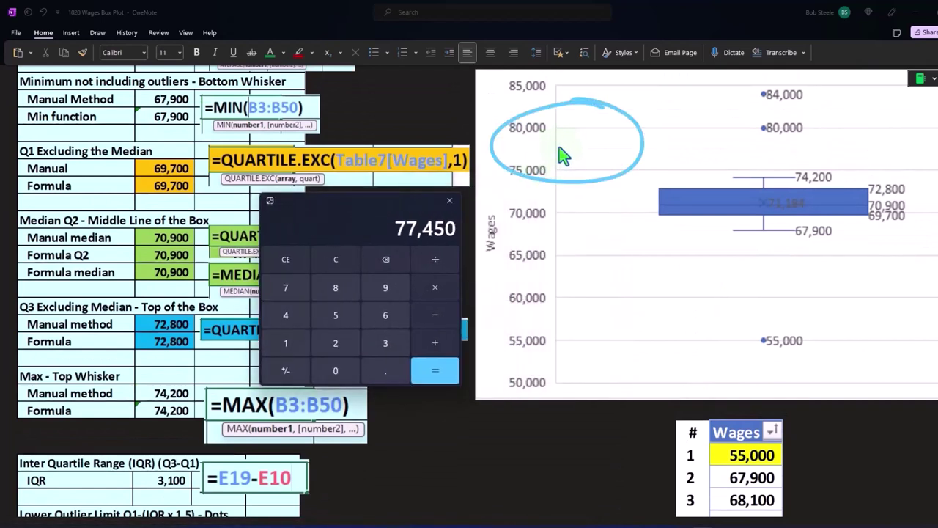
mouse_move(800, 71)
left_mouse_down()
mouse_move(770, 122)
mouse_move(810, 72)
left_mouse_up()
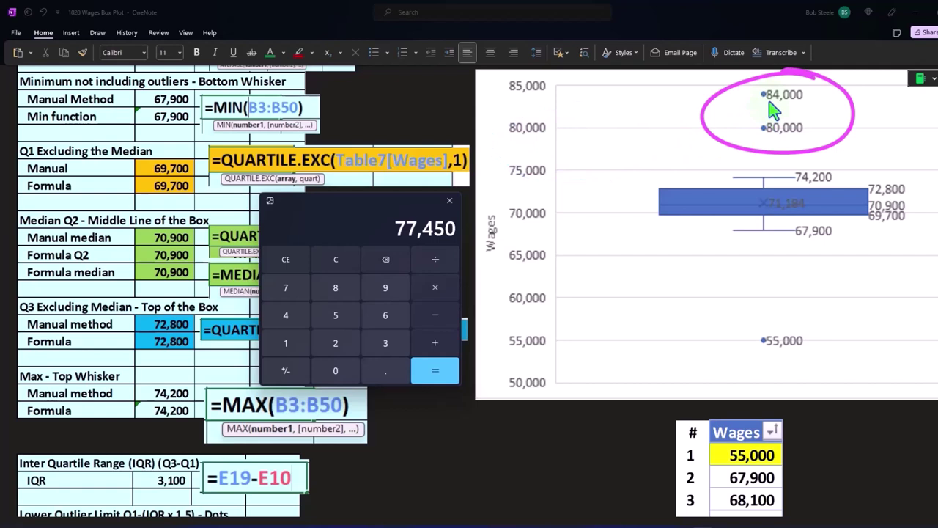
mouse_move(665, 412)
left_mouse_down()
mouse_move(717, 474)
mouse_move(797, 474)
left_mouse_up()
left_click_drag(770, 282, 783, 343)
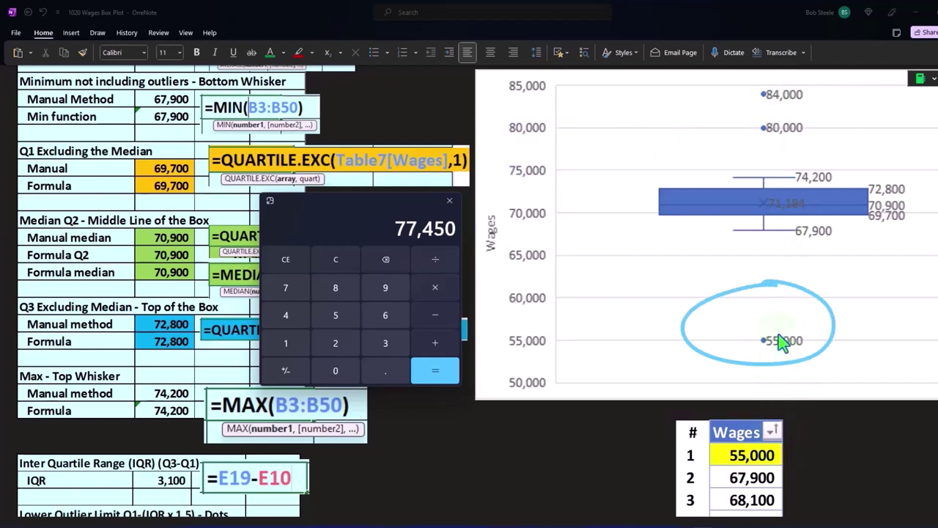
left_click_drag(769, 122, 782, 107)
scroll(786, 310, "down", 7)
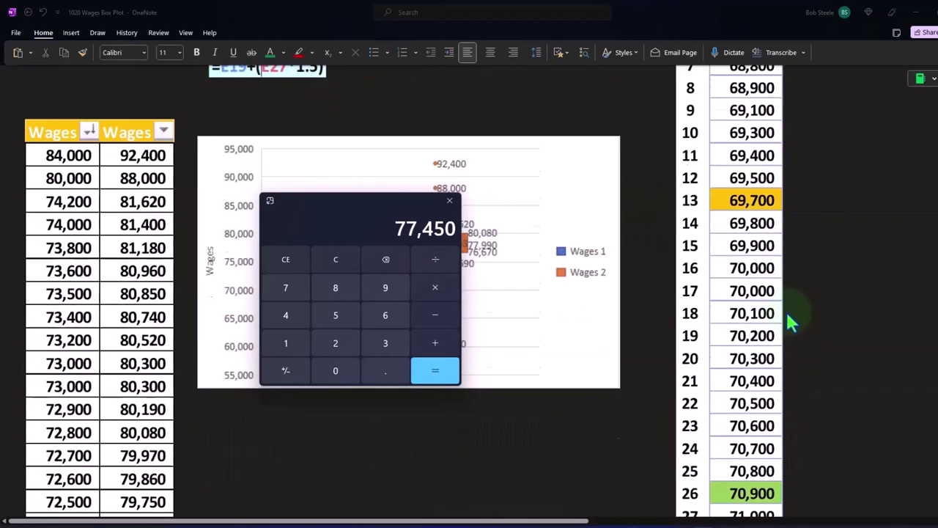
scroll(786, 310, "down", 10)
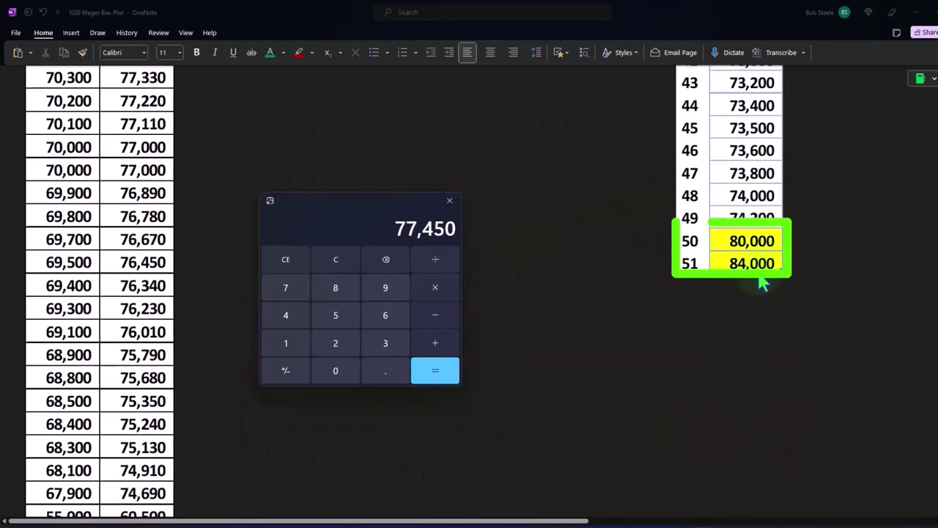
left_click_drag(352, 217, 612, 205)
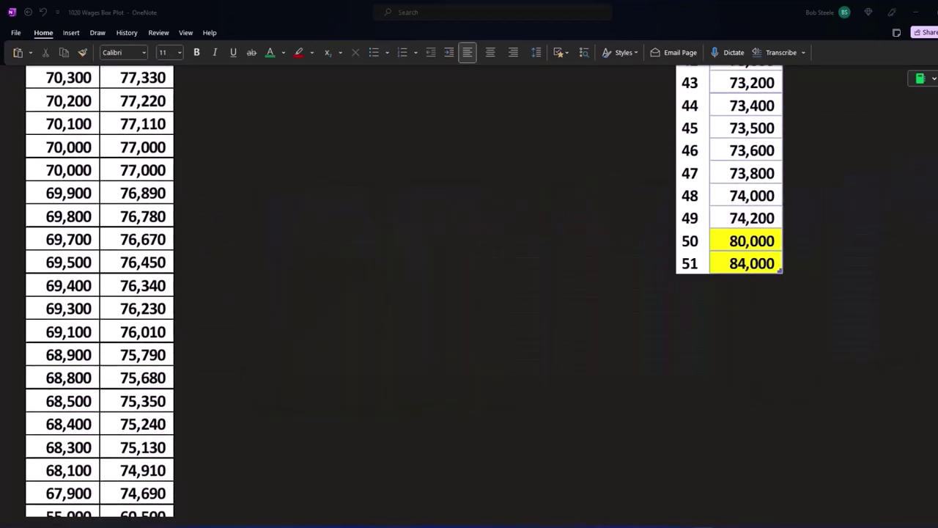
scroll(322, 278, "up", 15)
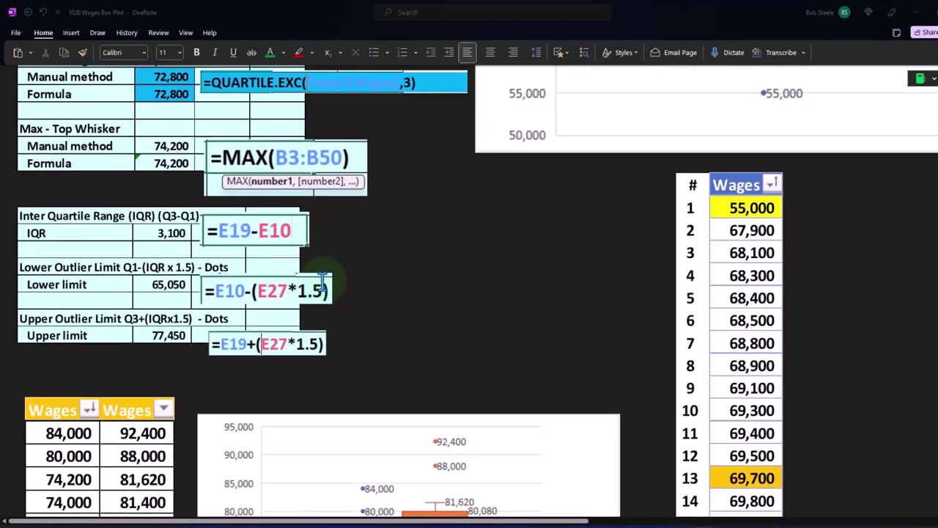
- Scroll down to the Wages 1 vs Wages 2 box plot and select the chart image
scroll(322, 279, "down", 4)
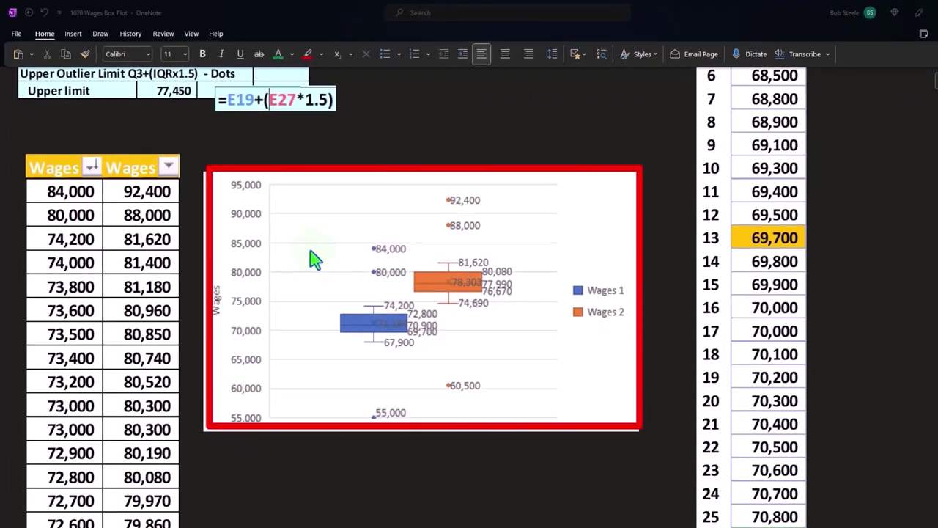
left_click(328, 262)
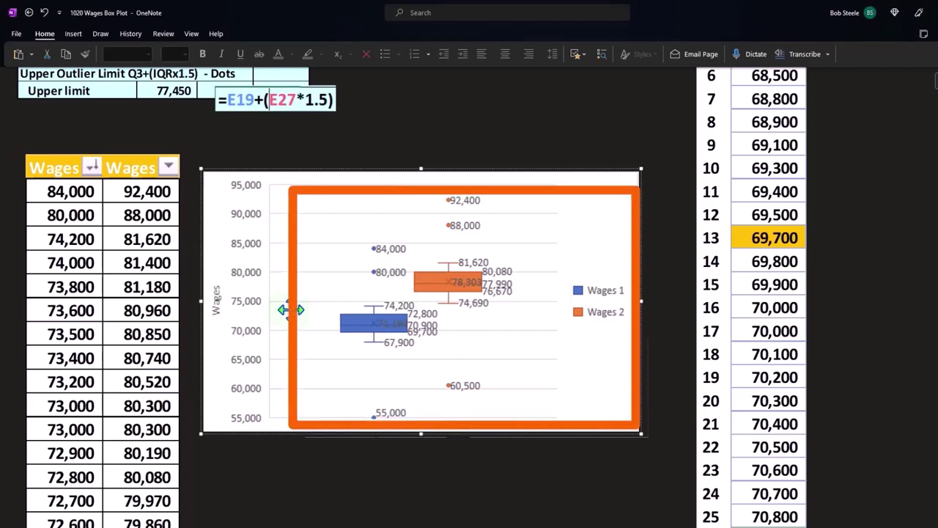
scroll(291, 310, "up", 5)
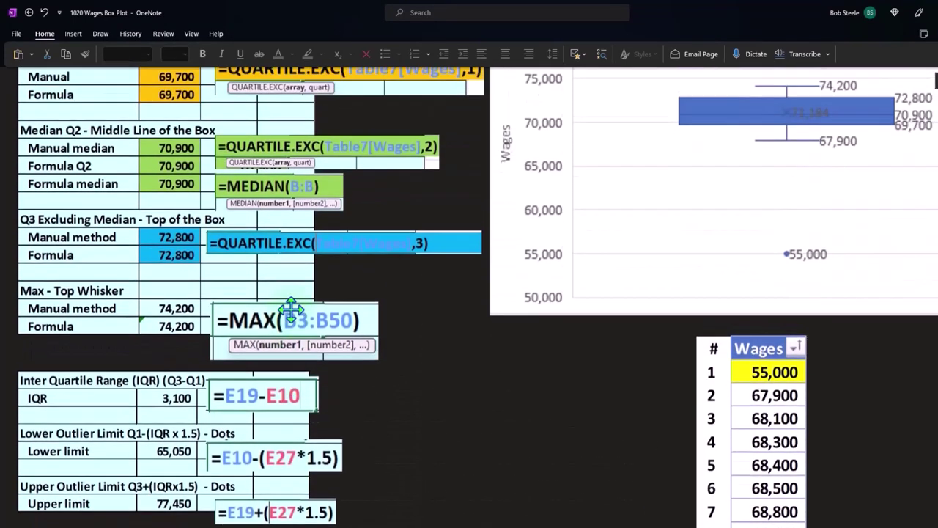
scroll(291, 310, "up", 5)
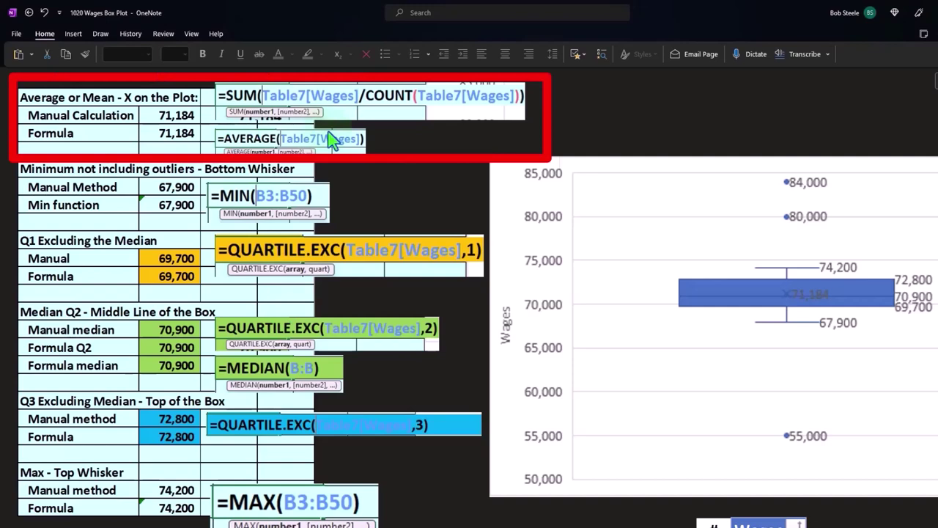
scroll(331, 139, "down", 8)
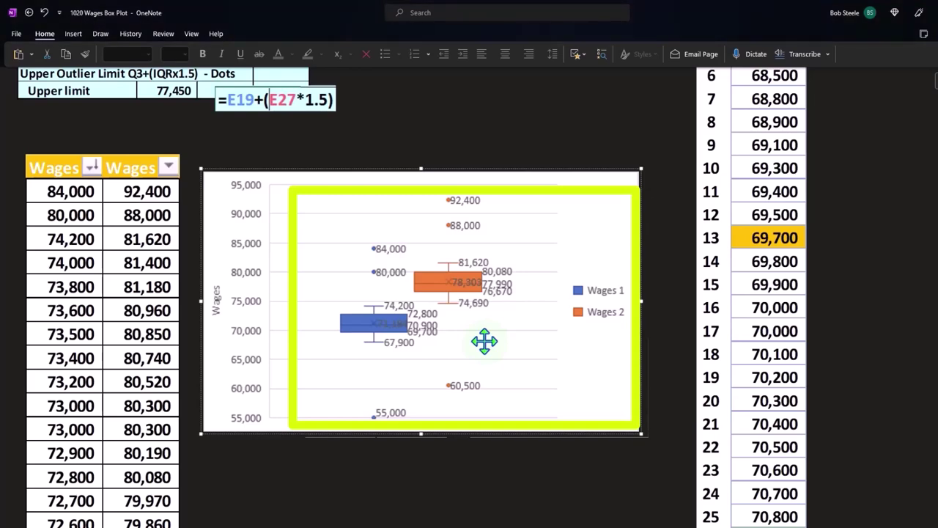
scroll(484, 341, "up", 15)
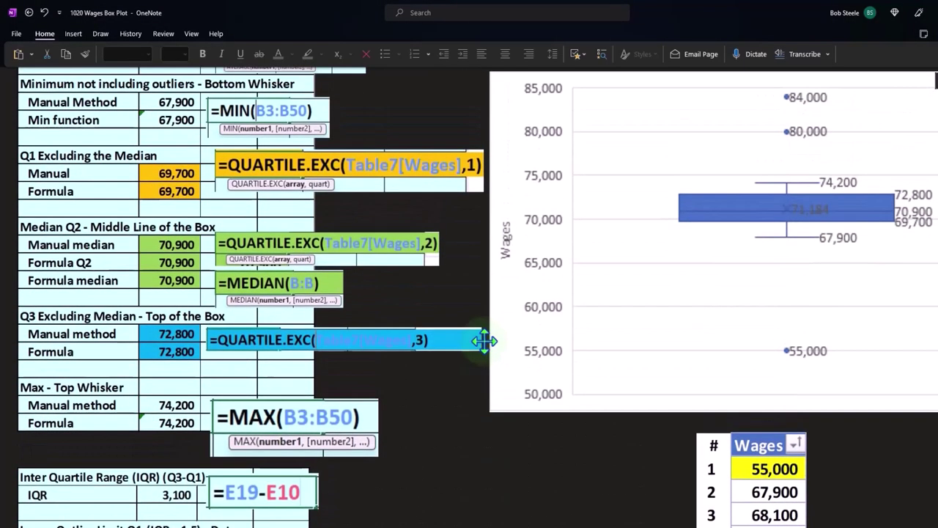
scroll(484, 341, "up", 3)
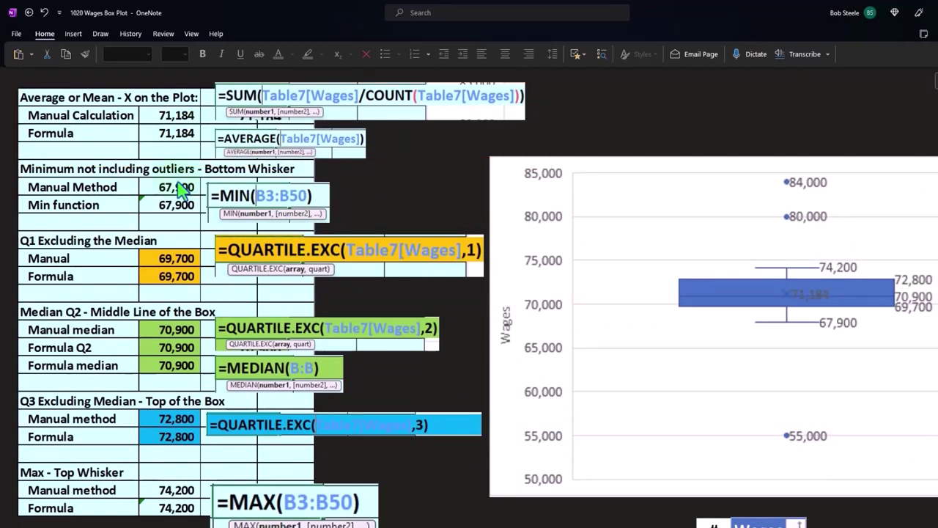
scroll(179, 190, "down", 5)
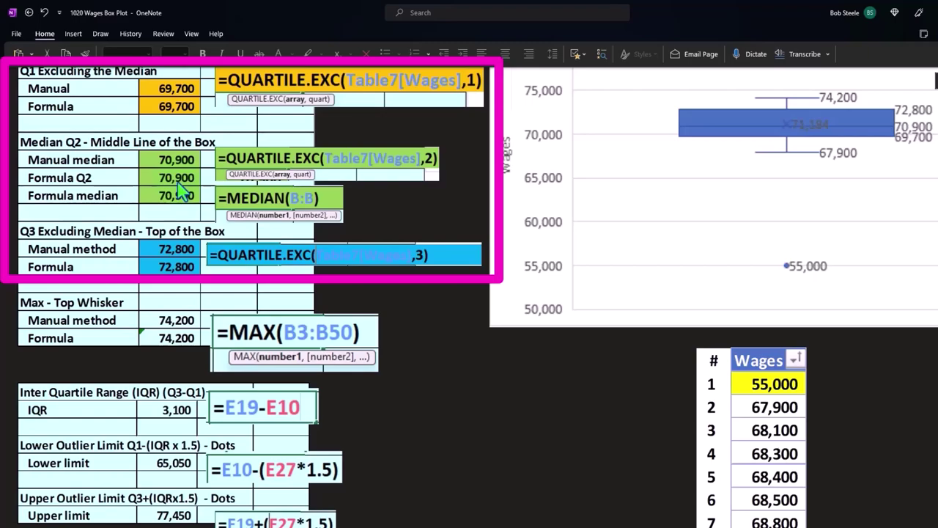
scroll(180, 227, "down", 10)
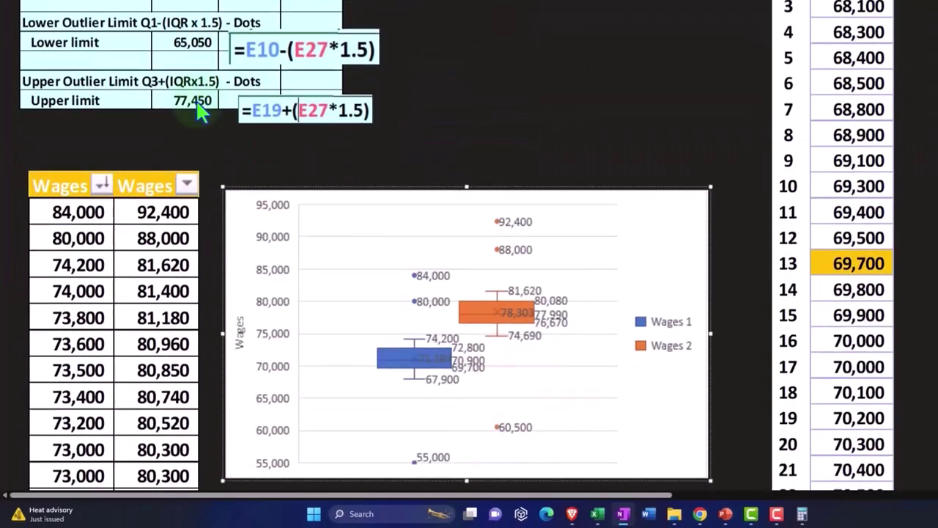
scroll(198, 110, "down", 2)
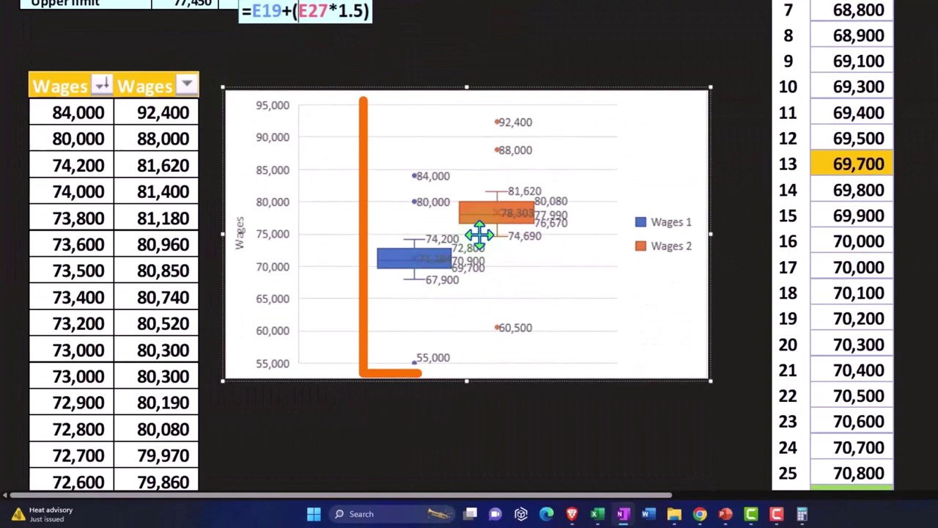